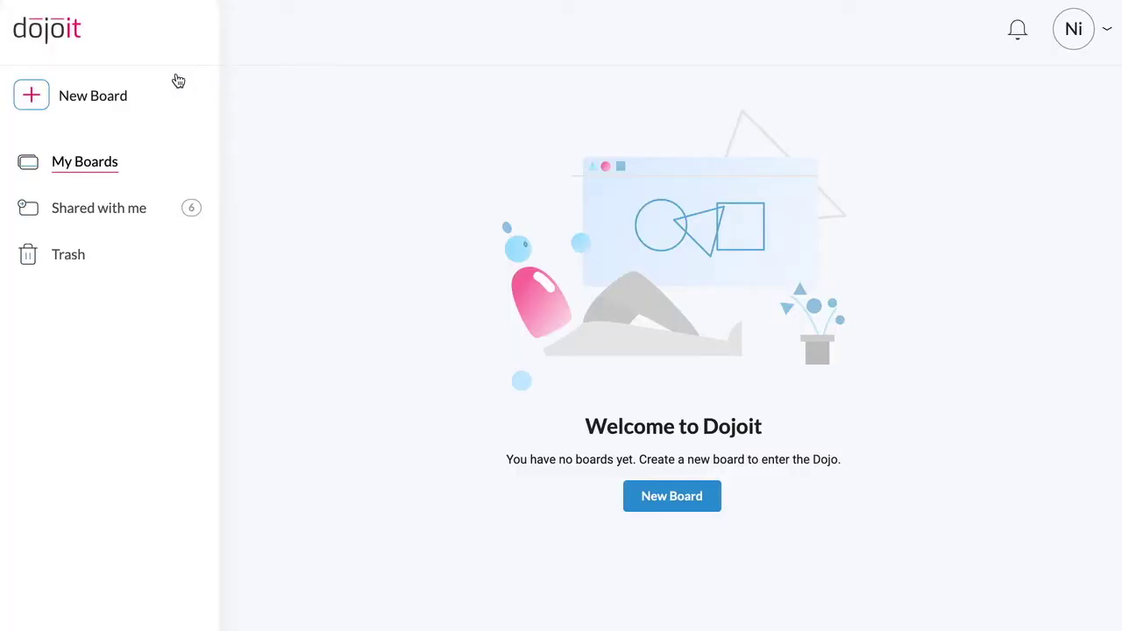
- Create a new board and add a third participant by their e-mail address as a Contributor
click(98, 95)
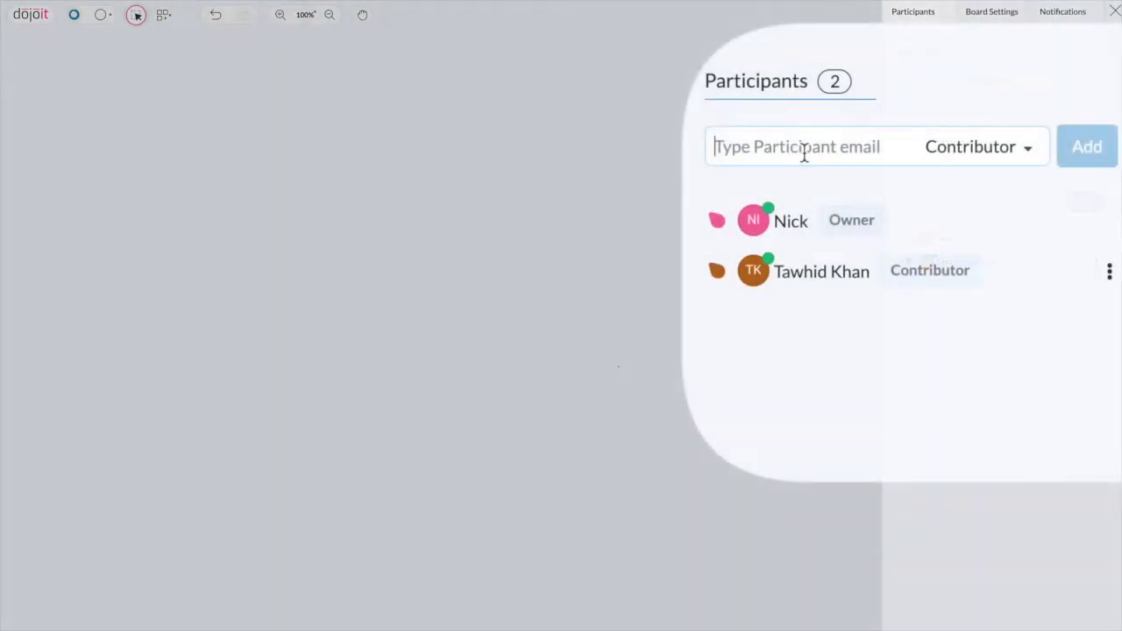
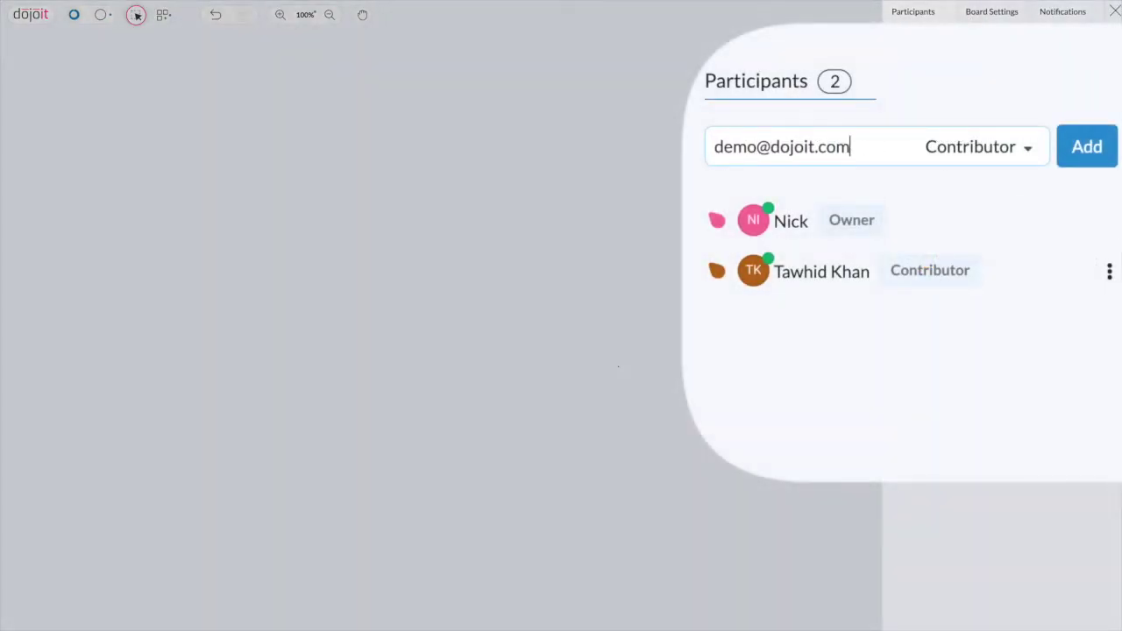
key(Return)
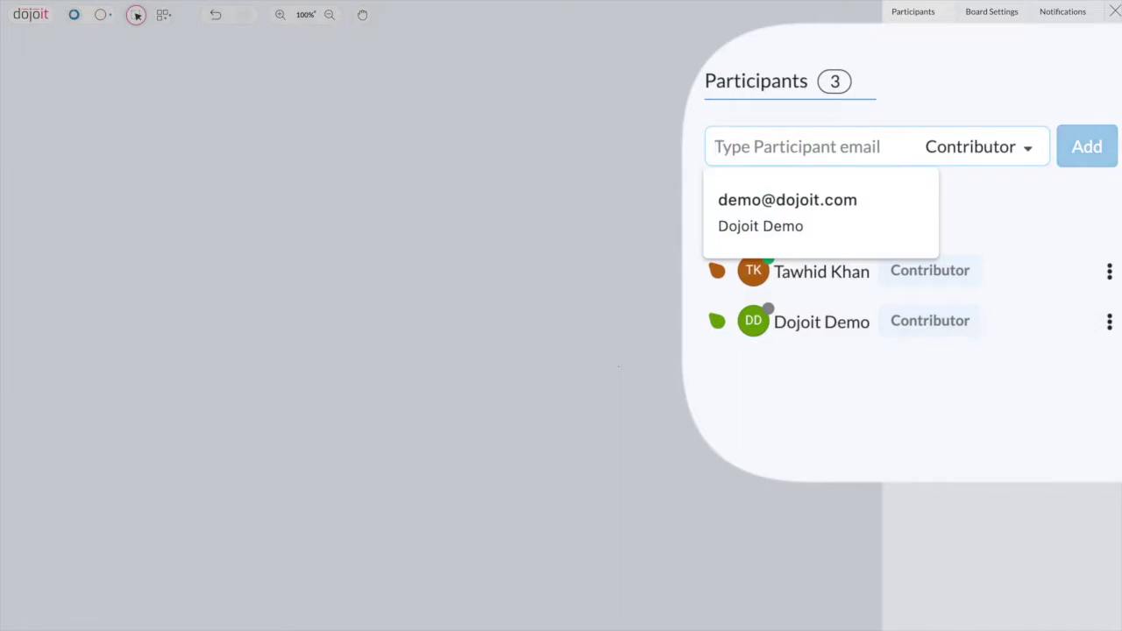
click(1108, 320)
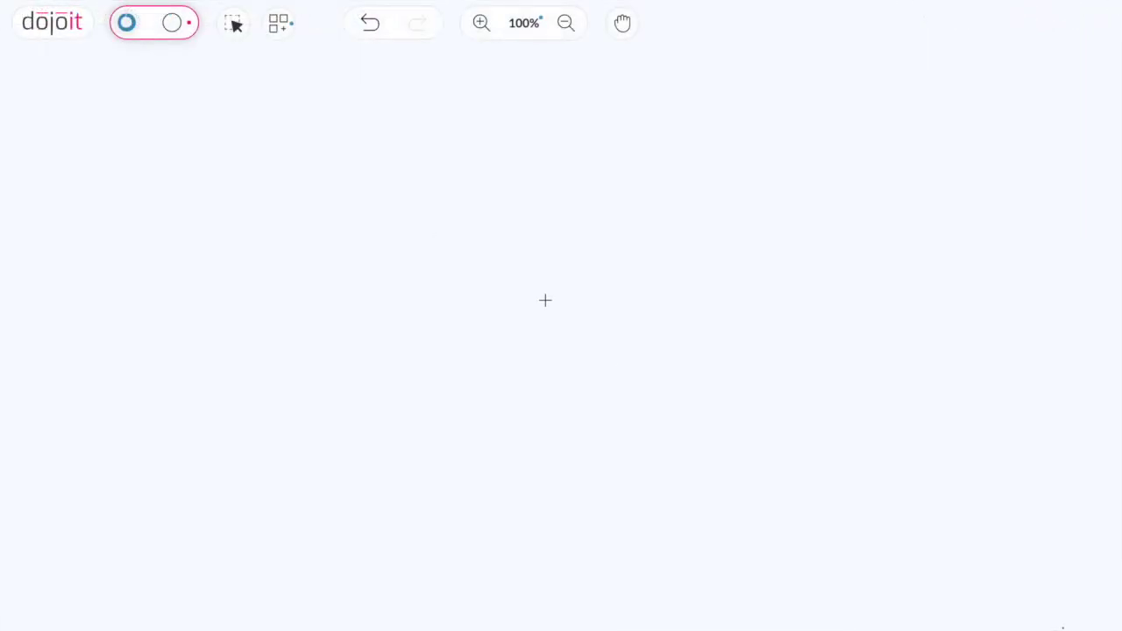
- Add the text label 'Fruit' near the centre and 'Apple' above and to its right
click(545, 300)
text(Fruit)
click(724, 252)
click(732, 255)
text(Apple)
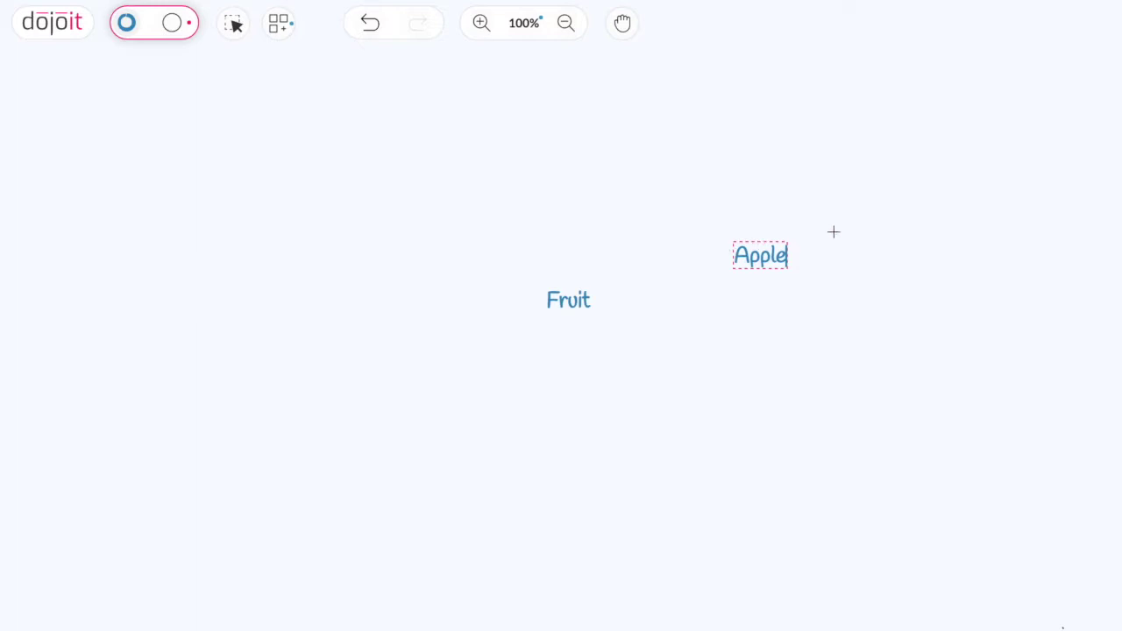
click(856, 231)
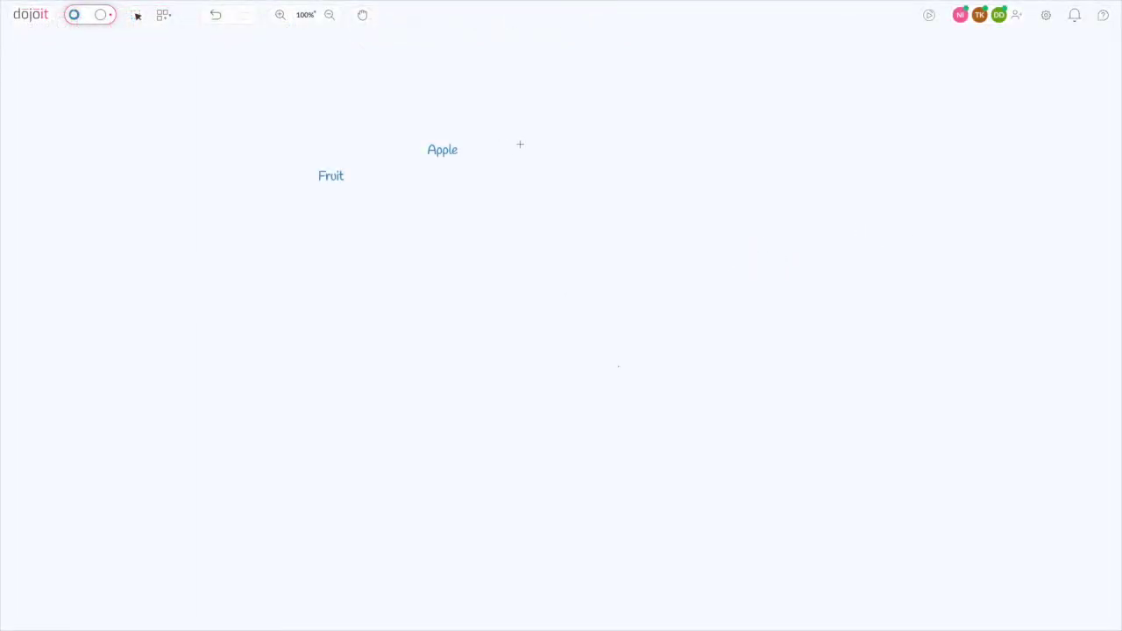
- Draw a rectangle around Fruit and a circle around Apple
click(79, 23)
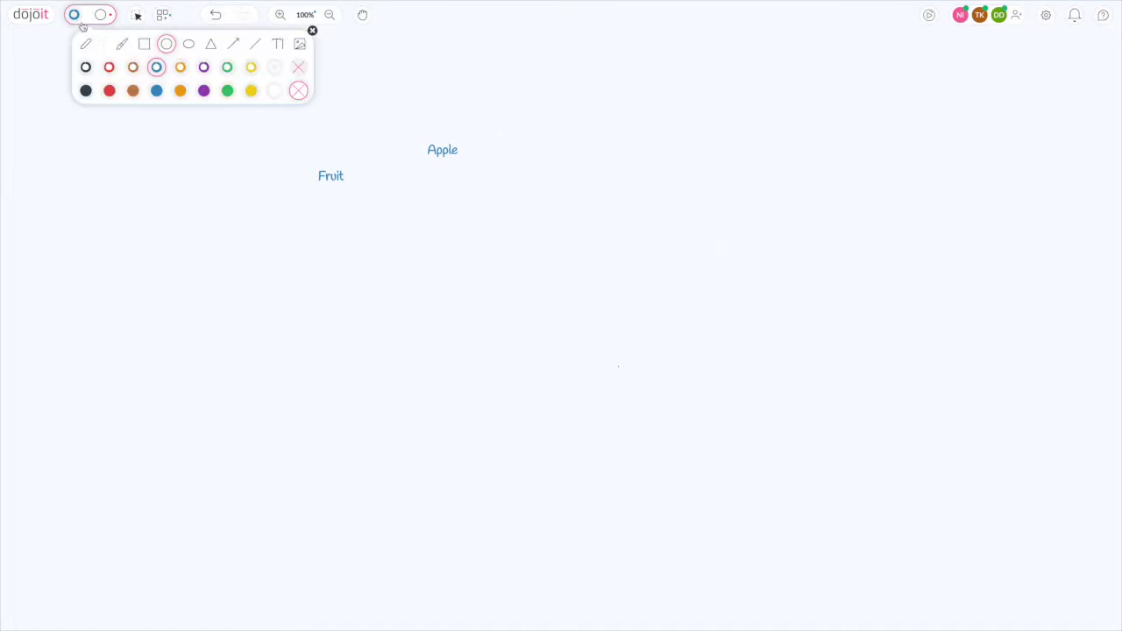
click(144, 44)
drag(304, 164, 358, 189)
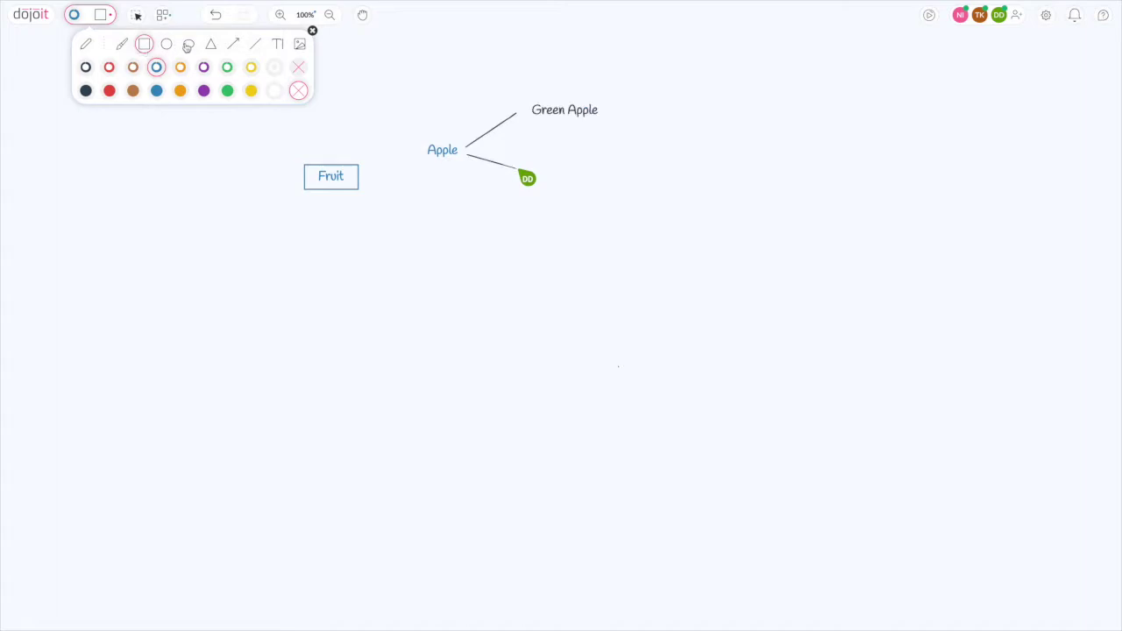
click(167, 44)
drag(411, 131, 454, 169)
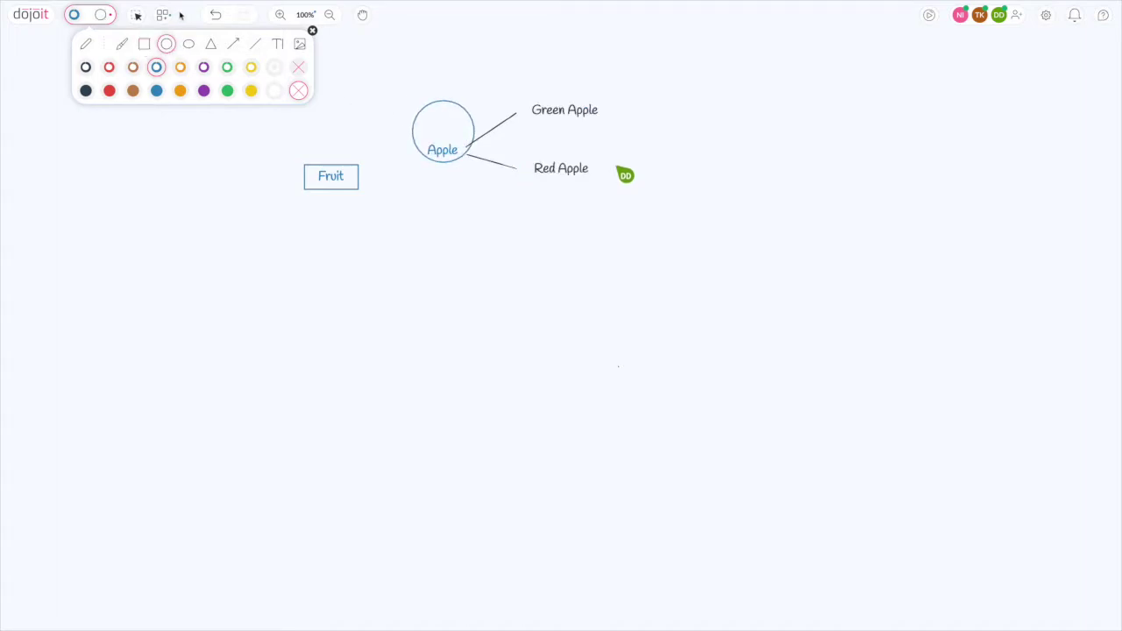
key(Escape)
drag(426, 118, 470, 147)
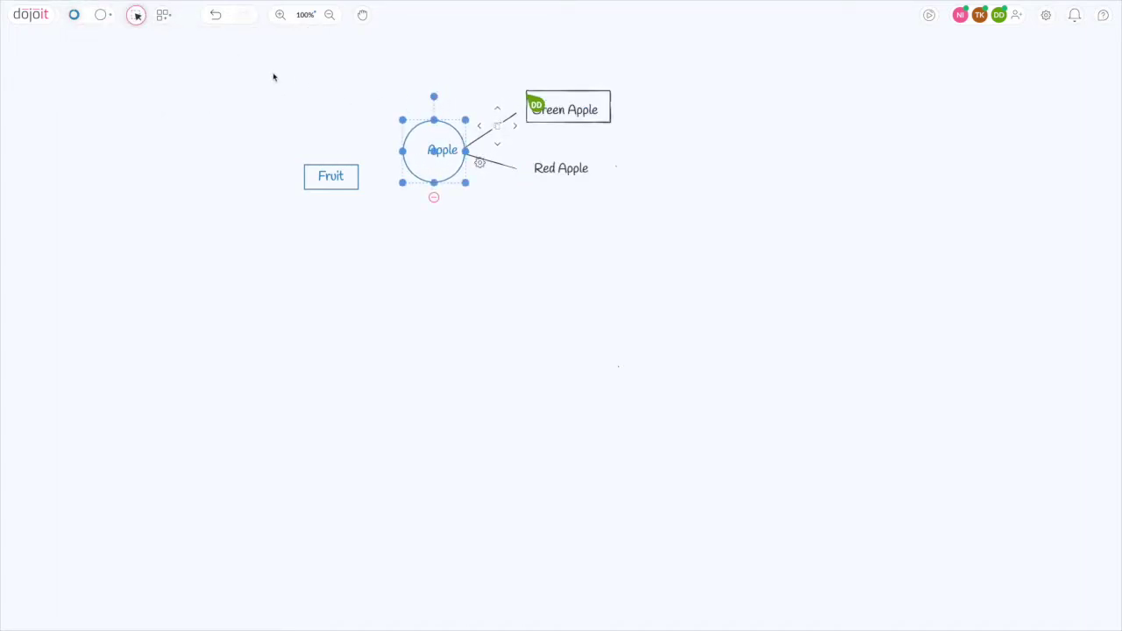
- With the pen, draw a 'Red' box at the top right joined by a line to a 'Yummy' box
click(100, 15)
click(86, 44)
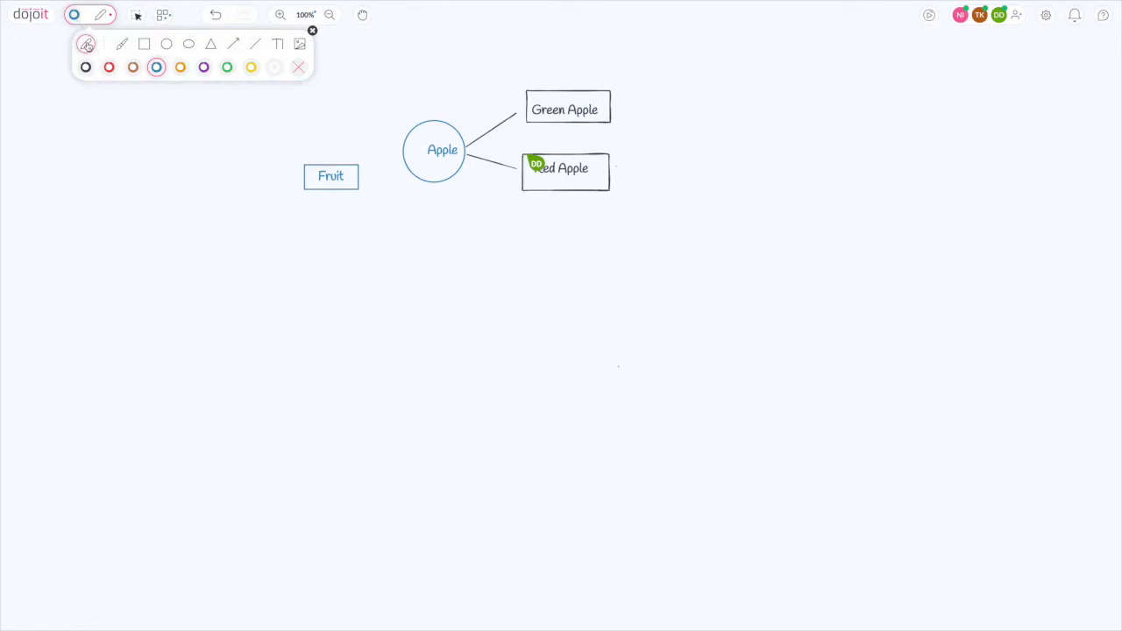
click(312, 32)
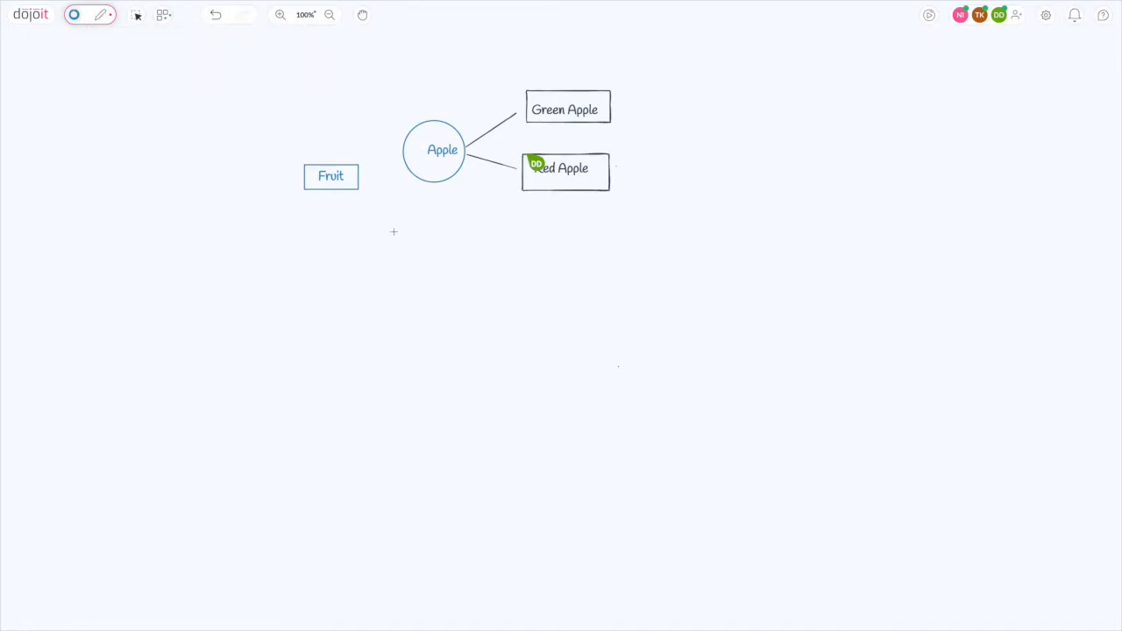
mouse_move(668, 72)
mouse_down()
mouse_move(669, 107)
mouse_move(731, 103)
mouse_move(726, 65)
mouse_up()
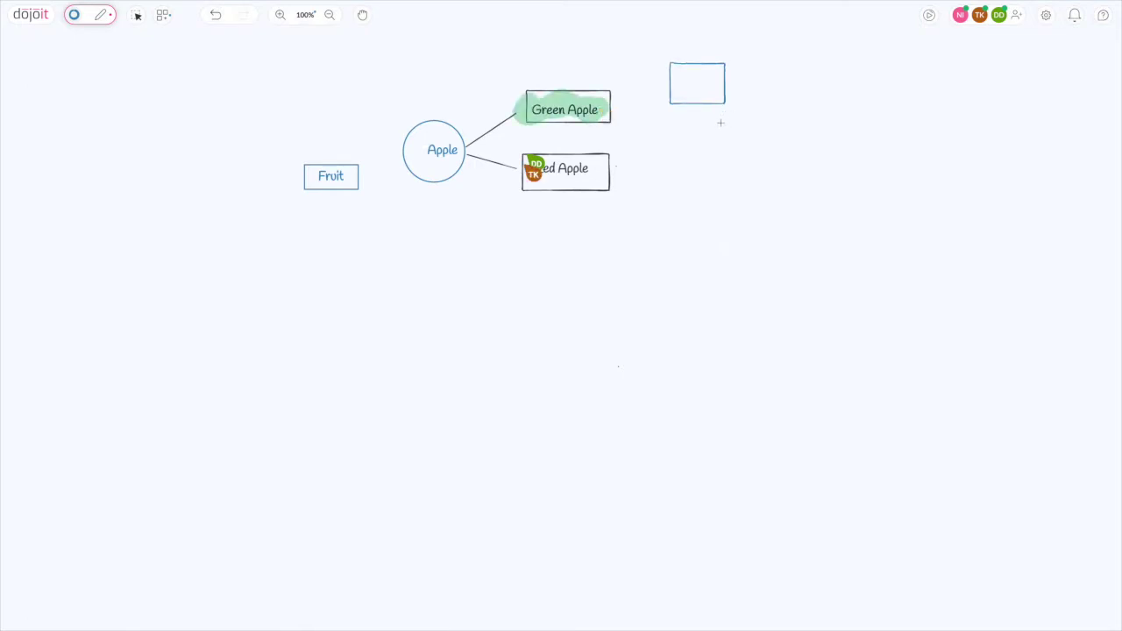
double_click(682, 83)
text(Red)
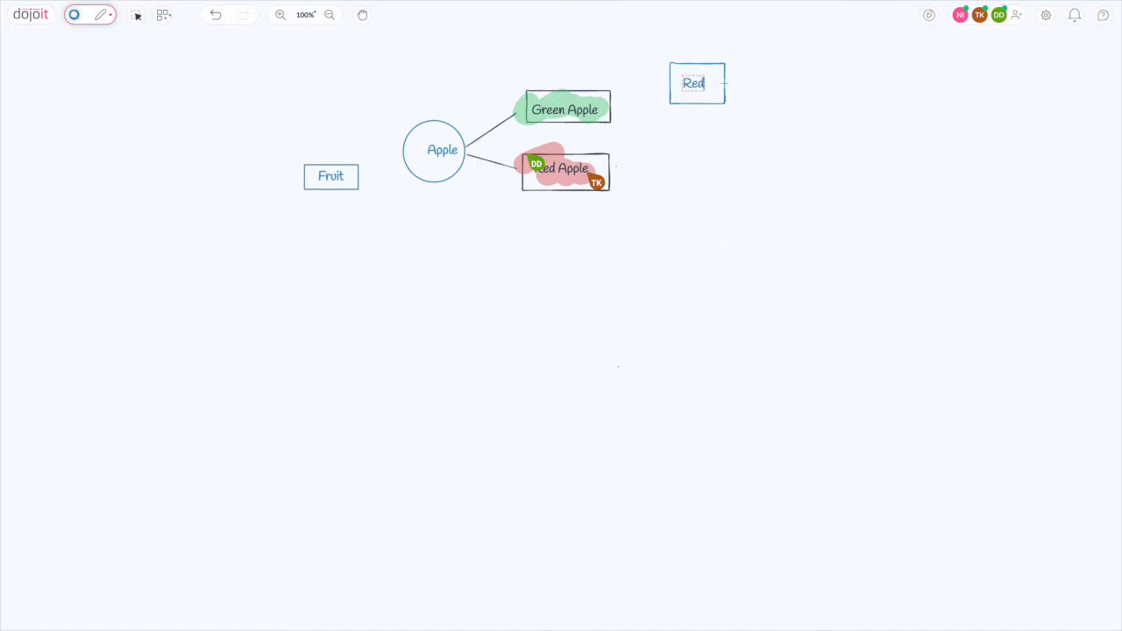
mouse_move(724, 83)
mouse_down()
mouse_move(776, 82)
mouse_move(807, 100)
mouse_move(832, 65)
mouse_move(774, 62)
mouse_up()
double_click(788, 84)
text(Yummy)
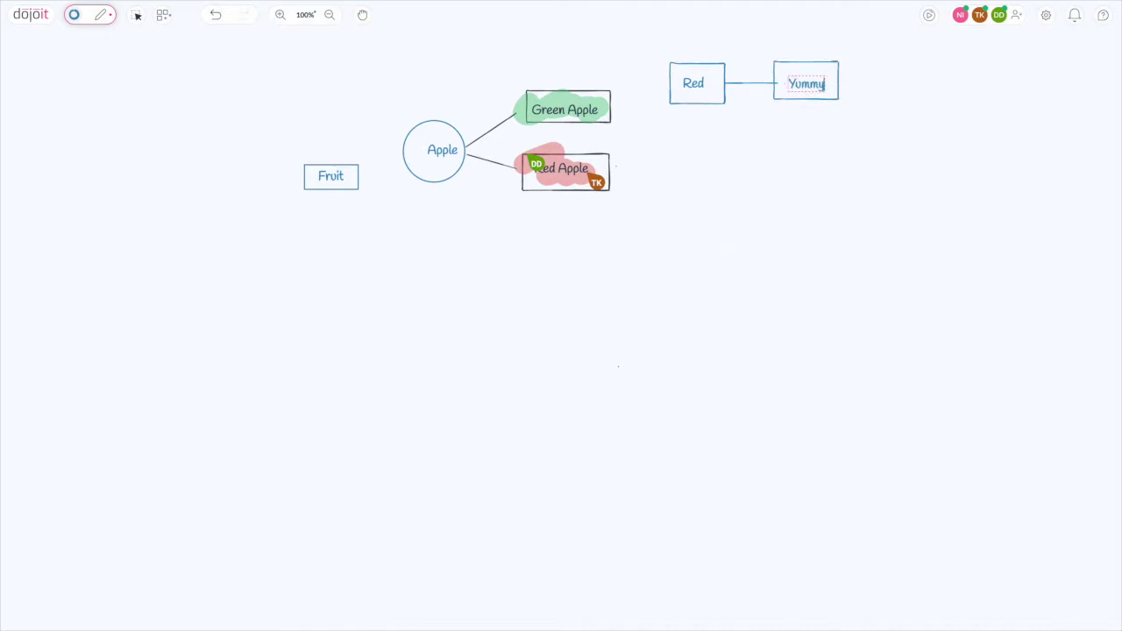
click(827, 178)
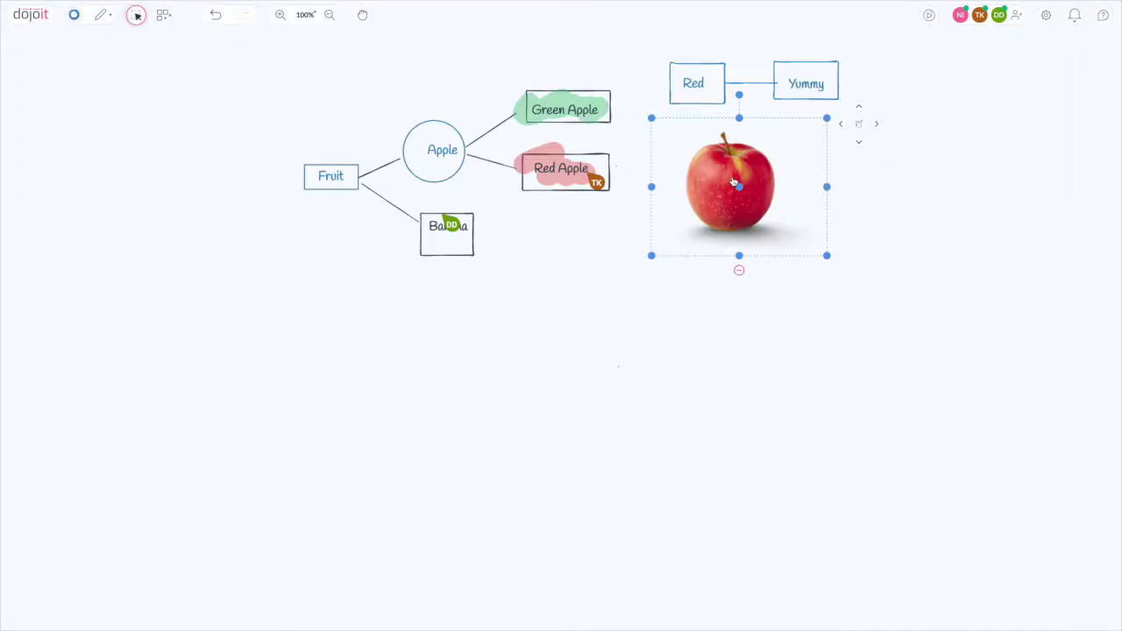
- Move the apple photo to sit just above the Apple circle
drag(732, 178, 414, 87)
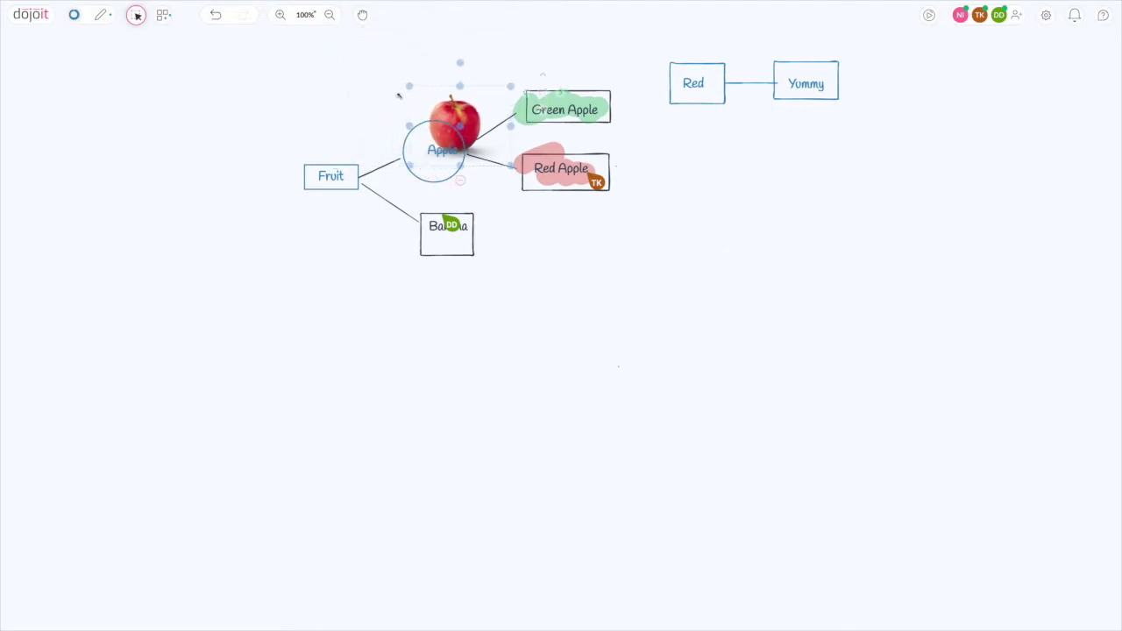
drag(399, 95, 381, 59)
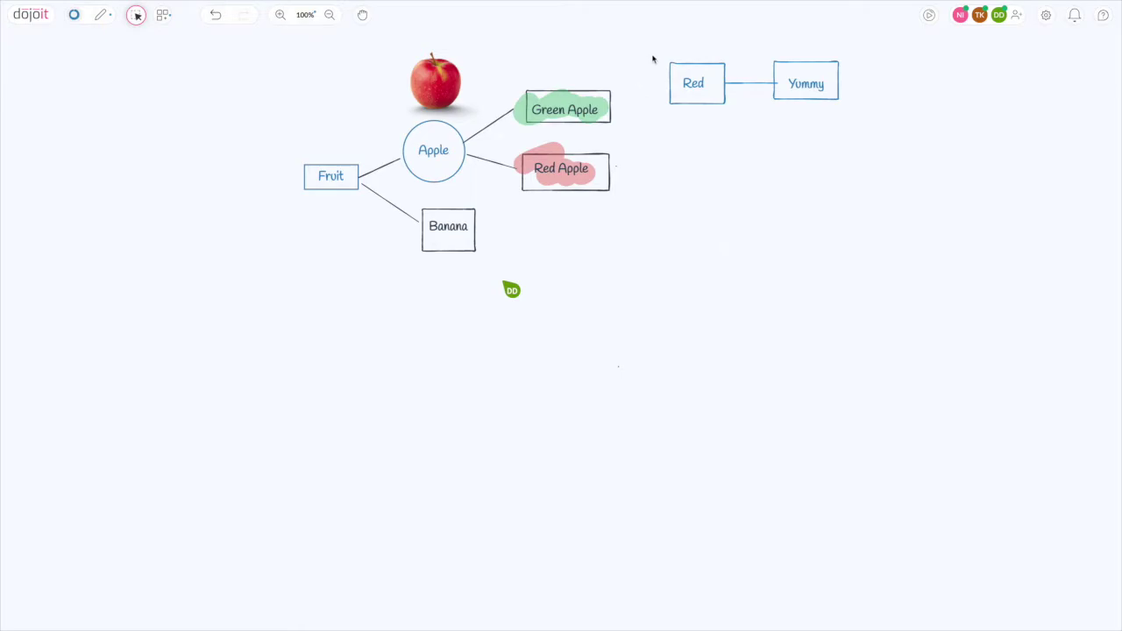
- Duplicate the Red–Yummy pair twice so three copies stack on the right, then open the library
drag(653, 45, 898, 126)
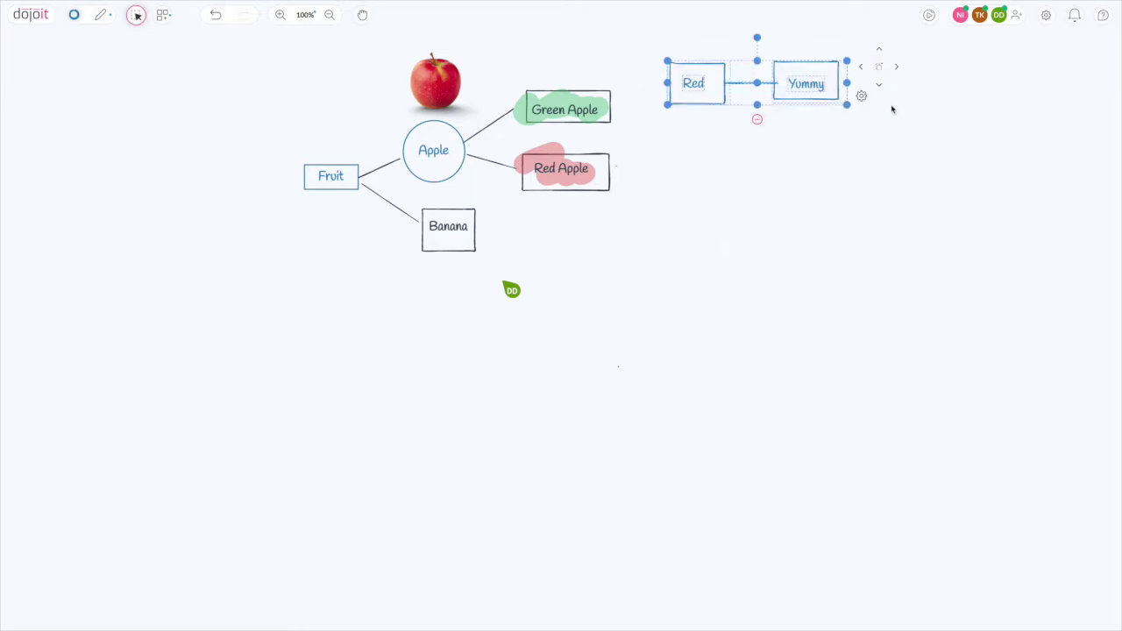
click(881, 88)
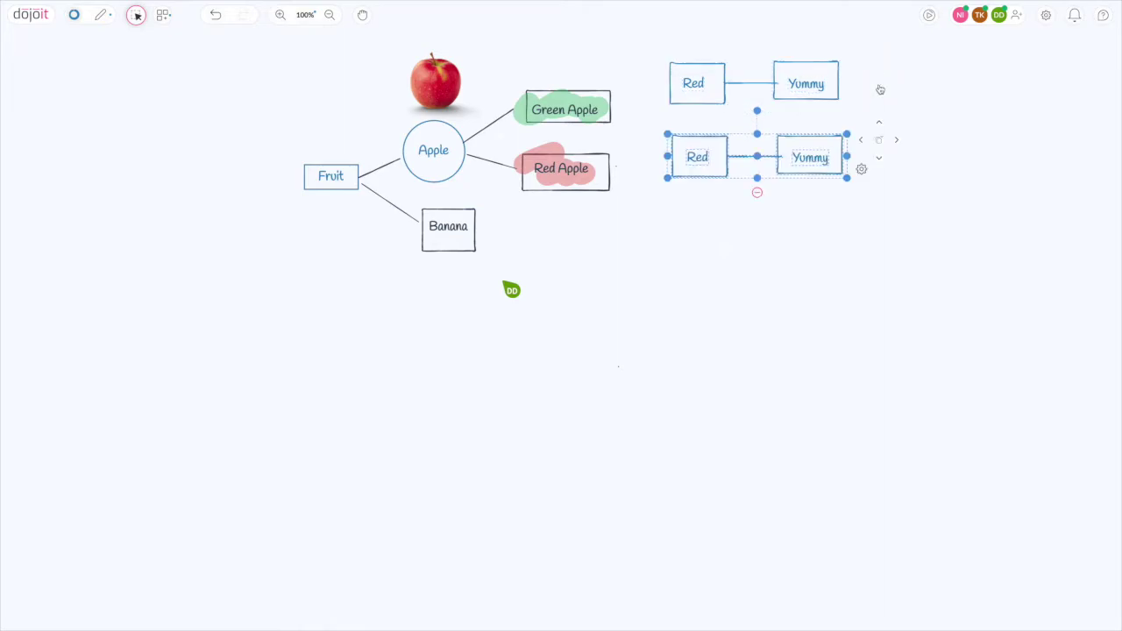
click(880, 159)
click(887, 159)
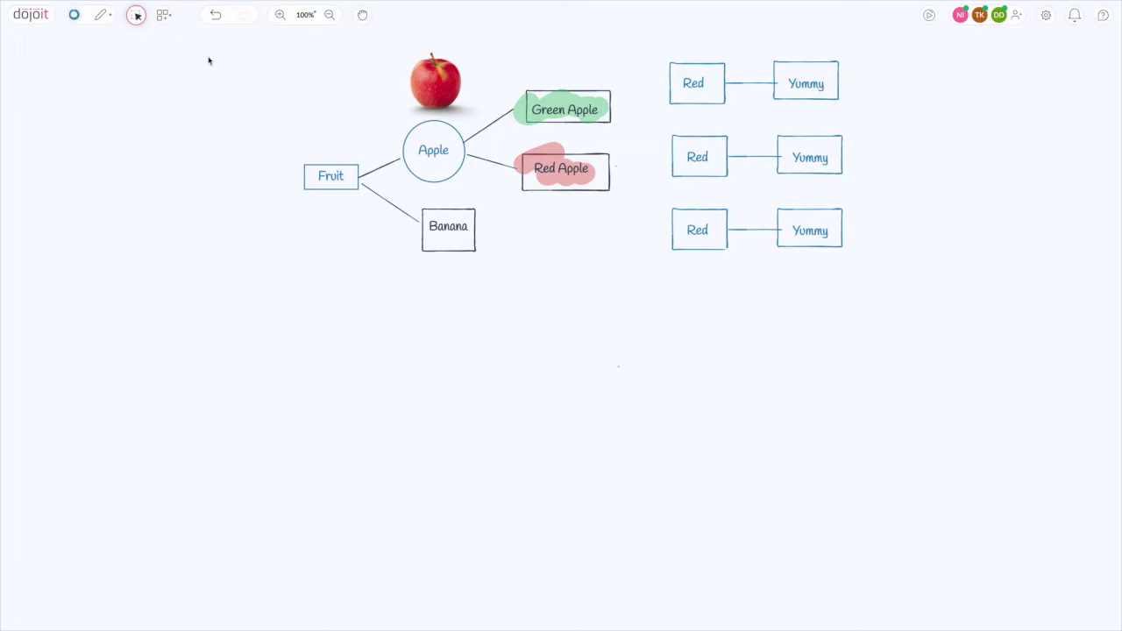
click(164, 16)
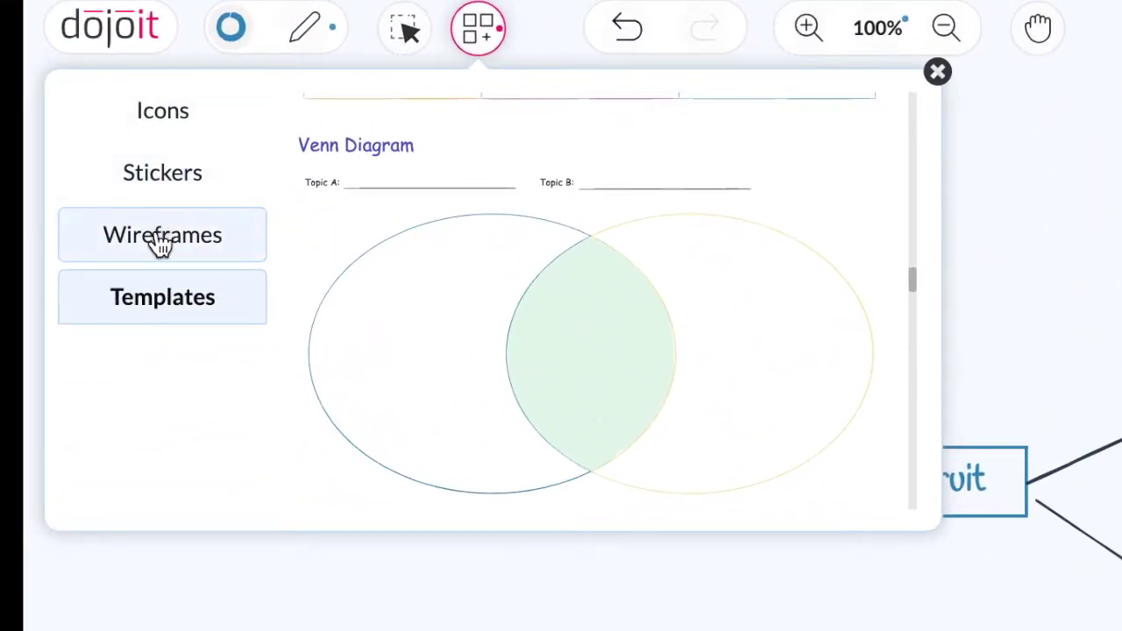
- Place the Venn Diagram template, shrink it and fit it below the mind map
click(359, 314)
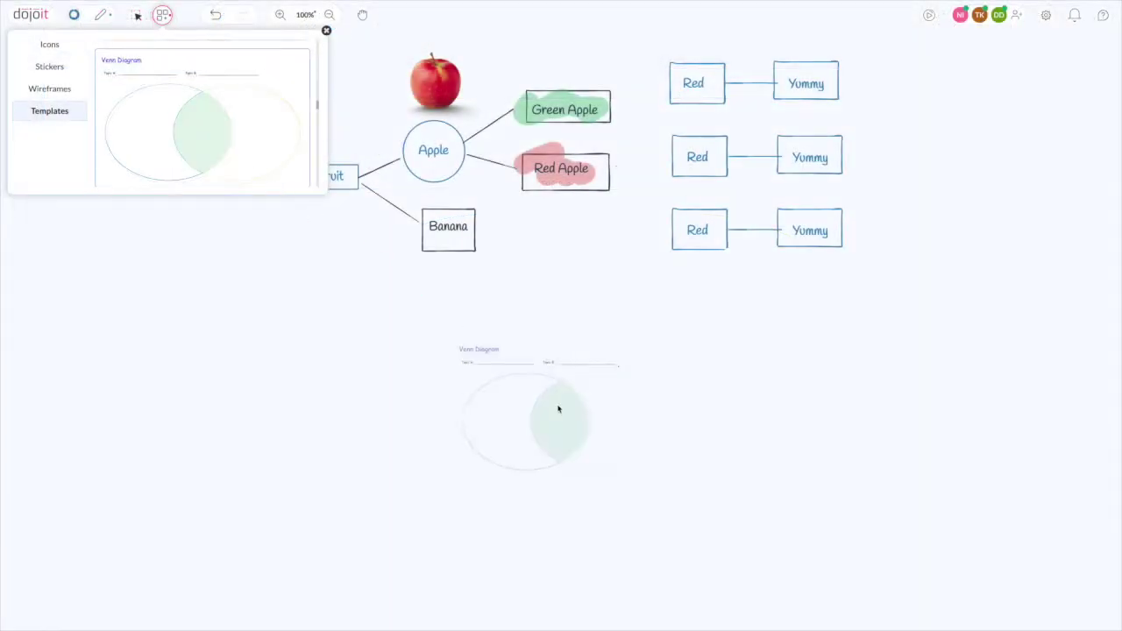
click(559, 409)
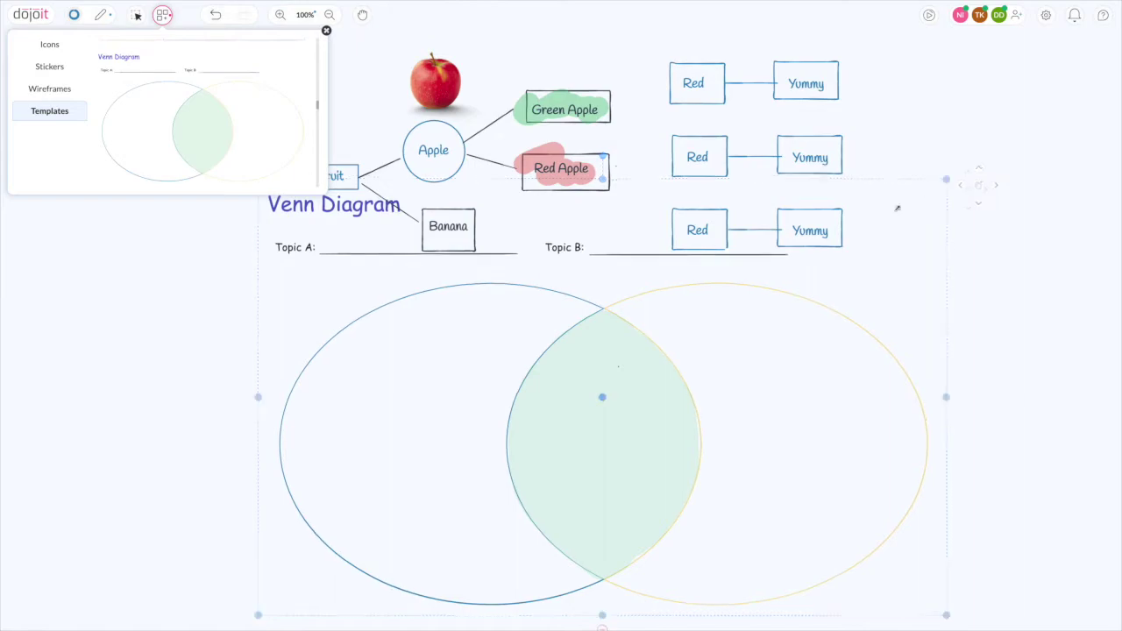
drag(947, 179, 674, 420)
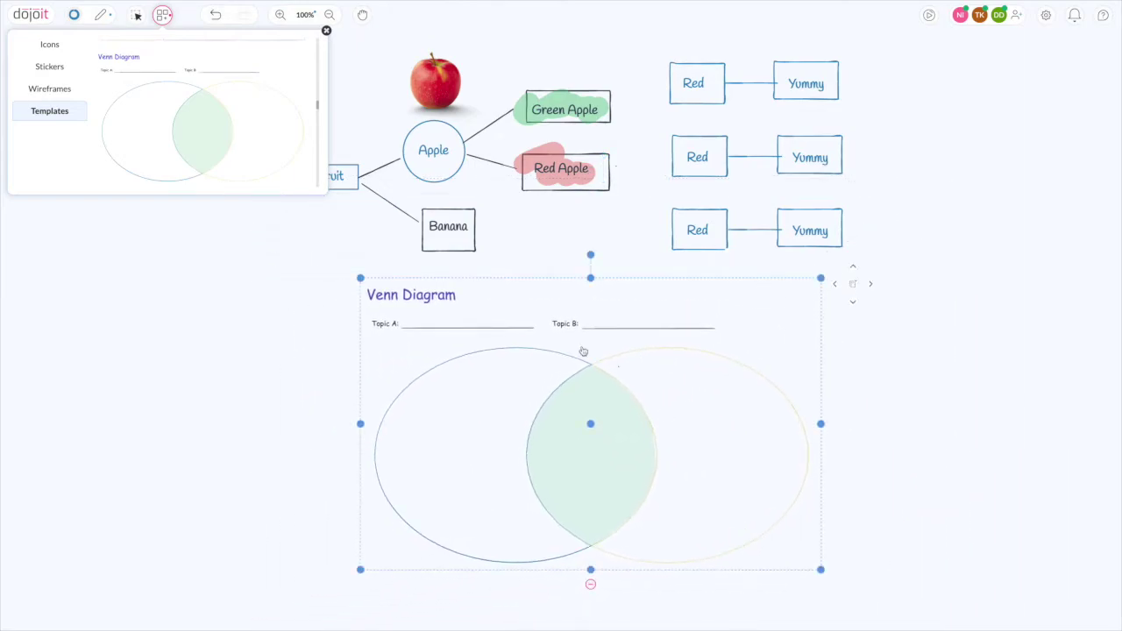
- Place the OK hand sticker beside the top Yummy box
click(49, 67)
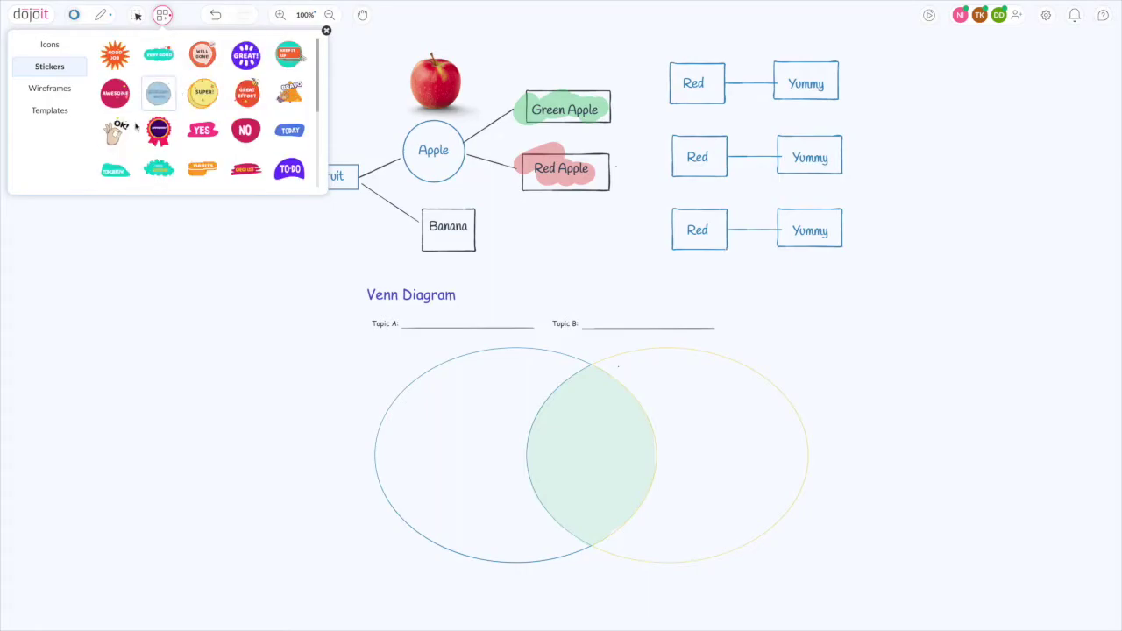
click(123, 131)
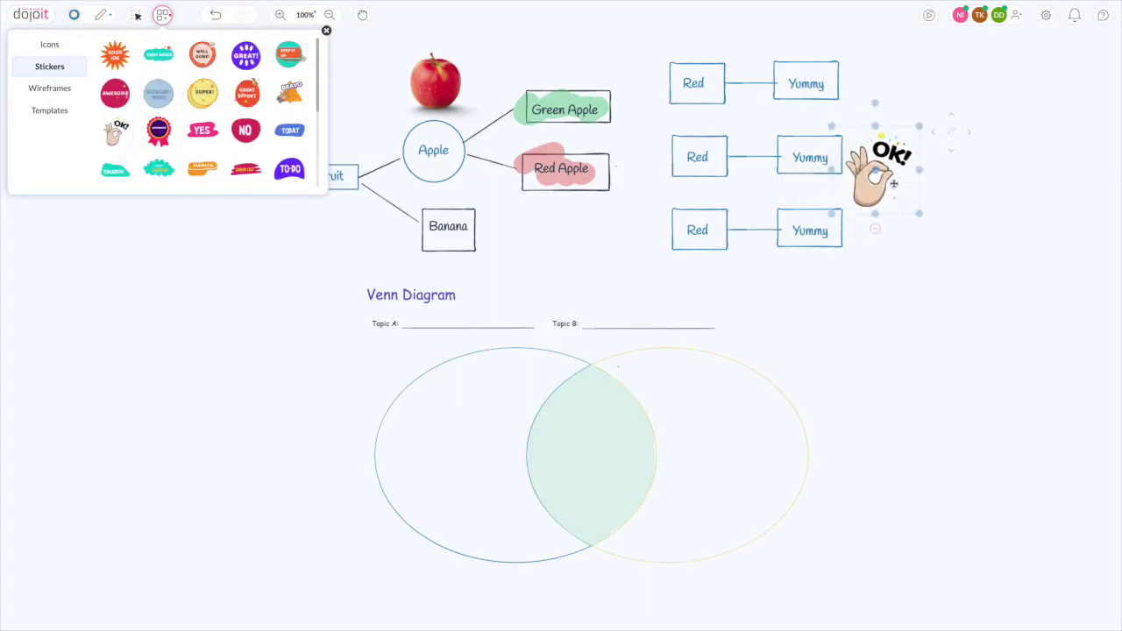
click(880, 96)
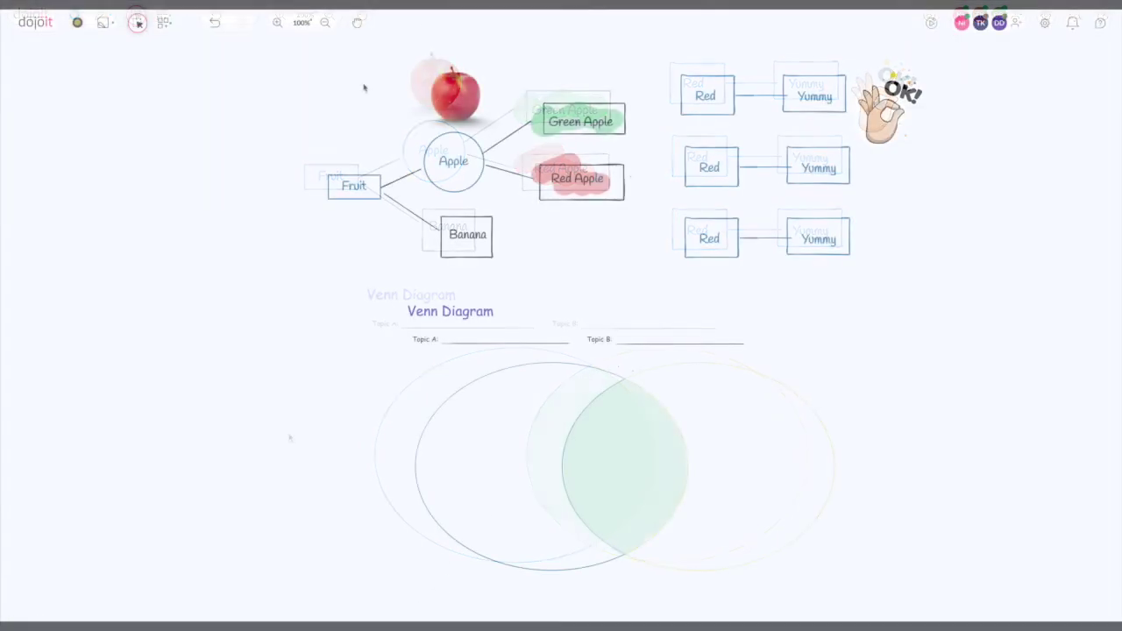
- Pan to an empty area and add a yellow sticky note reading 'This is a sticky note!'
click(358, 25)
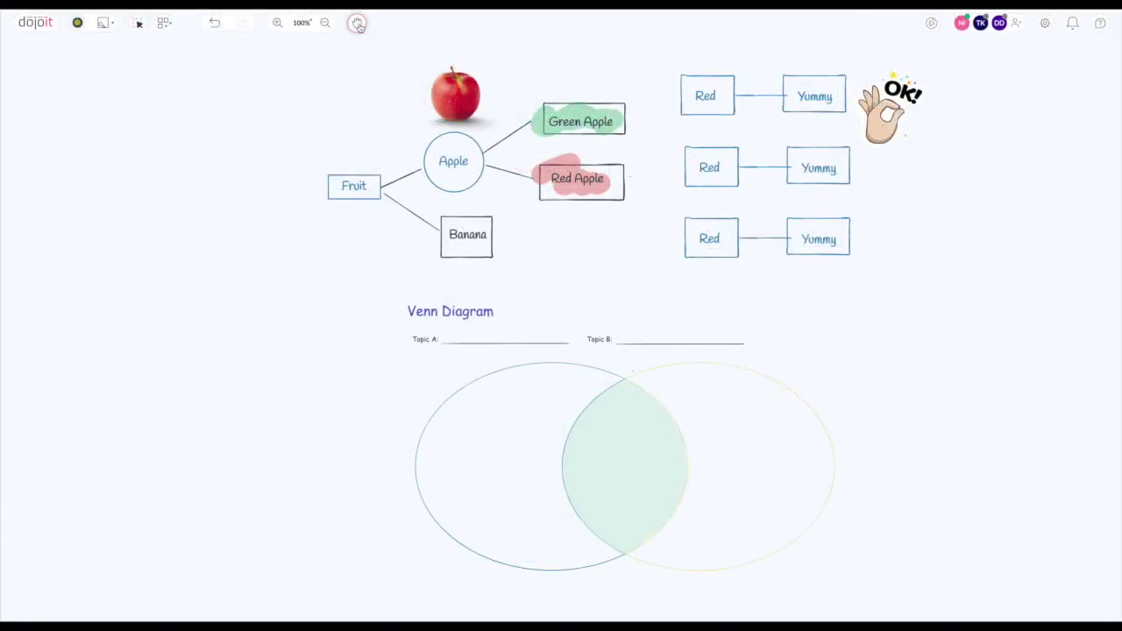
drag(149, 143, 980, 152)
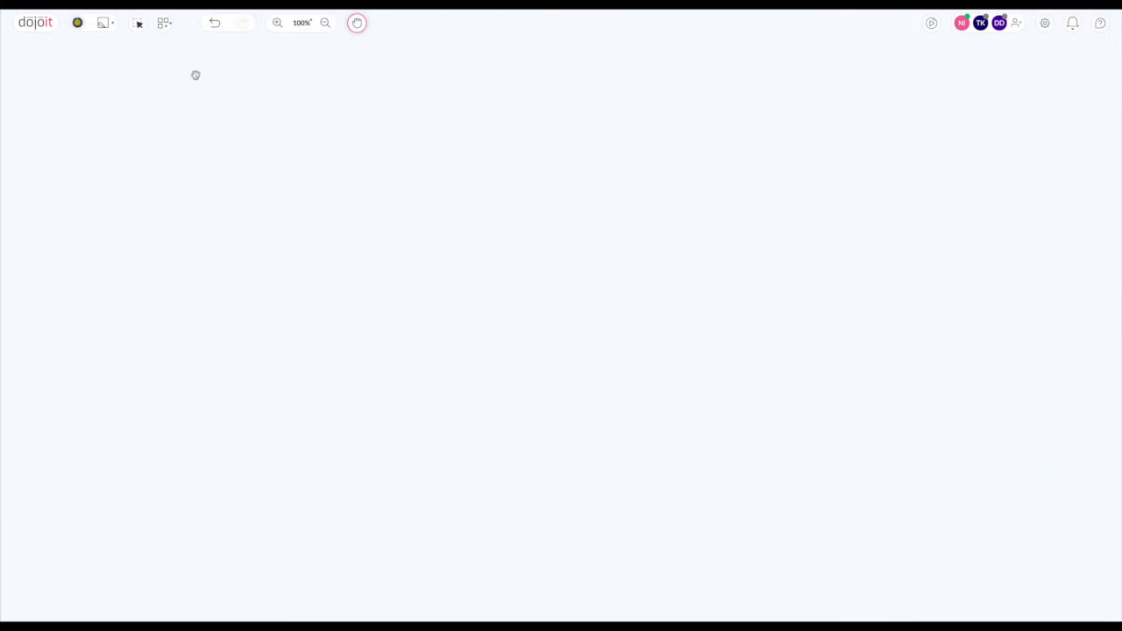
click(102, 24)
click(103, 24)
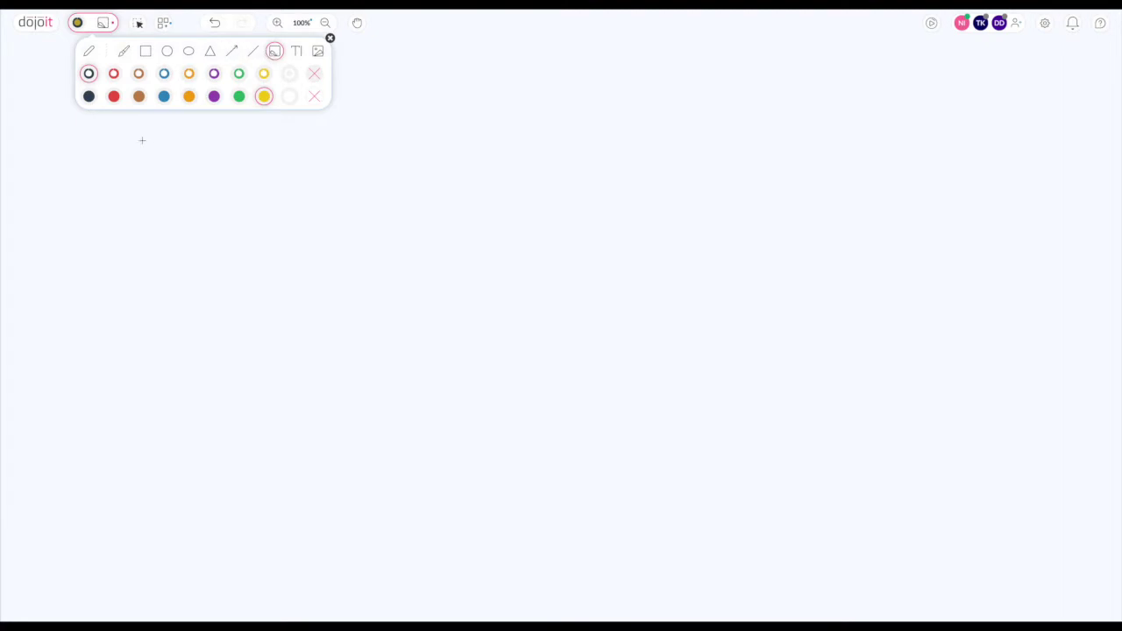
click(127, 167)
text(This is a s)
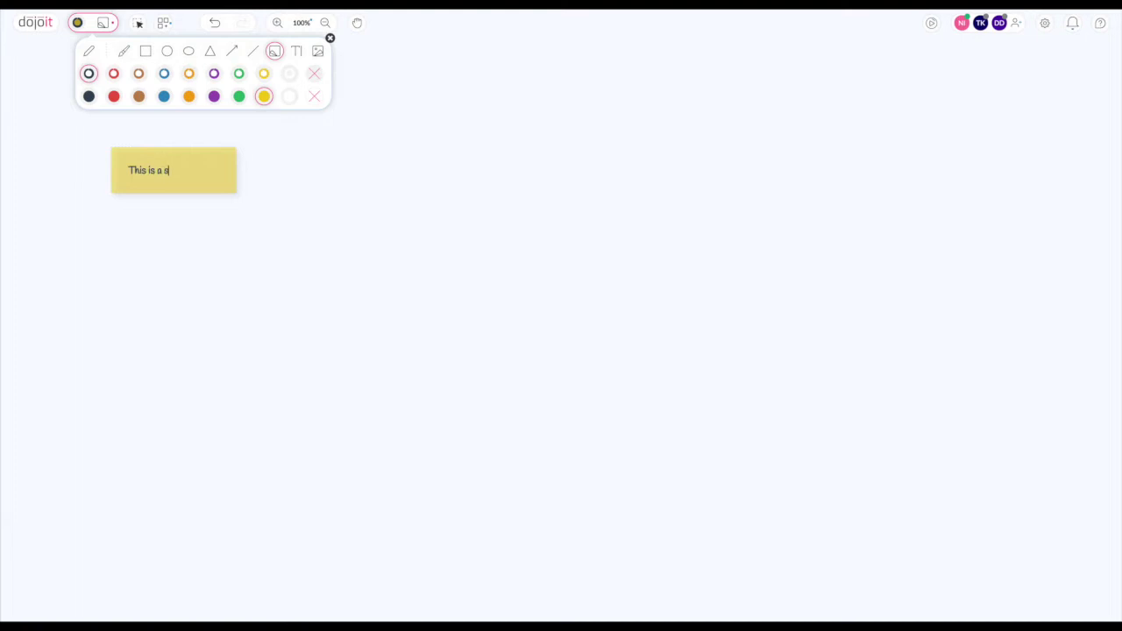
text(ticky note!)
- Lock the sticky note in place
click(329, 38)
click(138, 25)
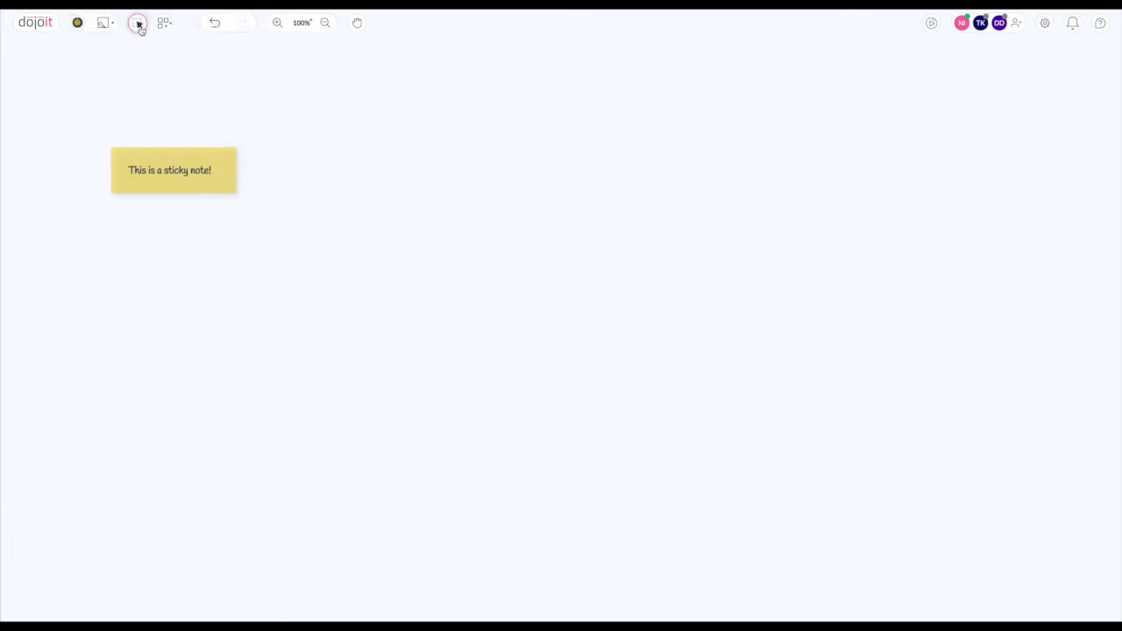
click(170, 170)
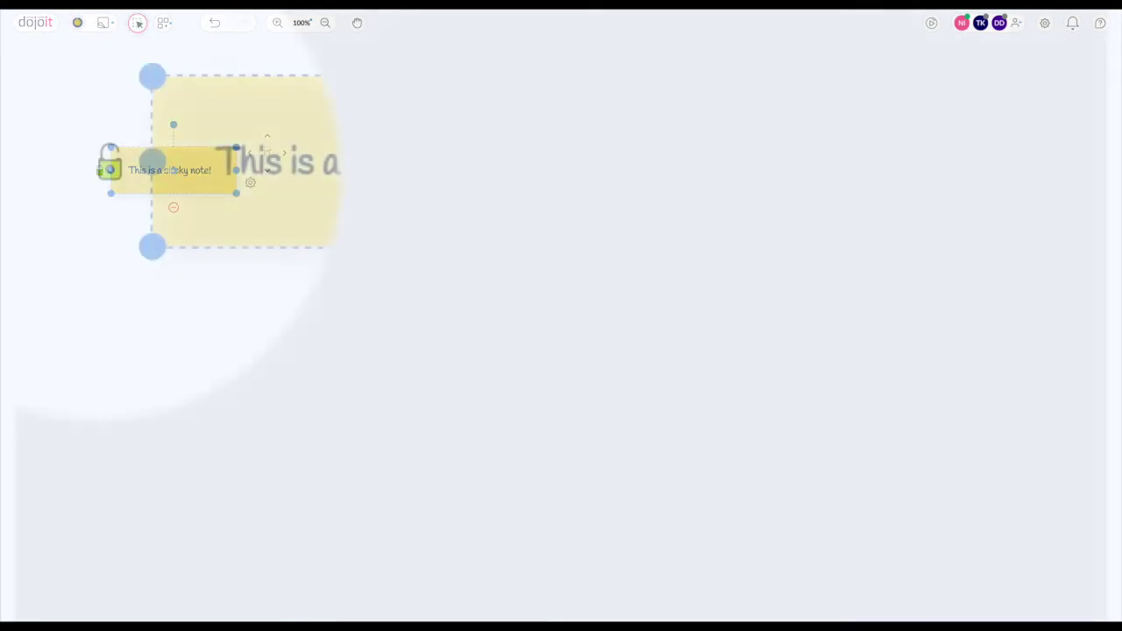
click(110, 167)
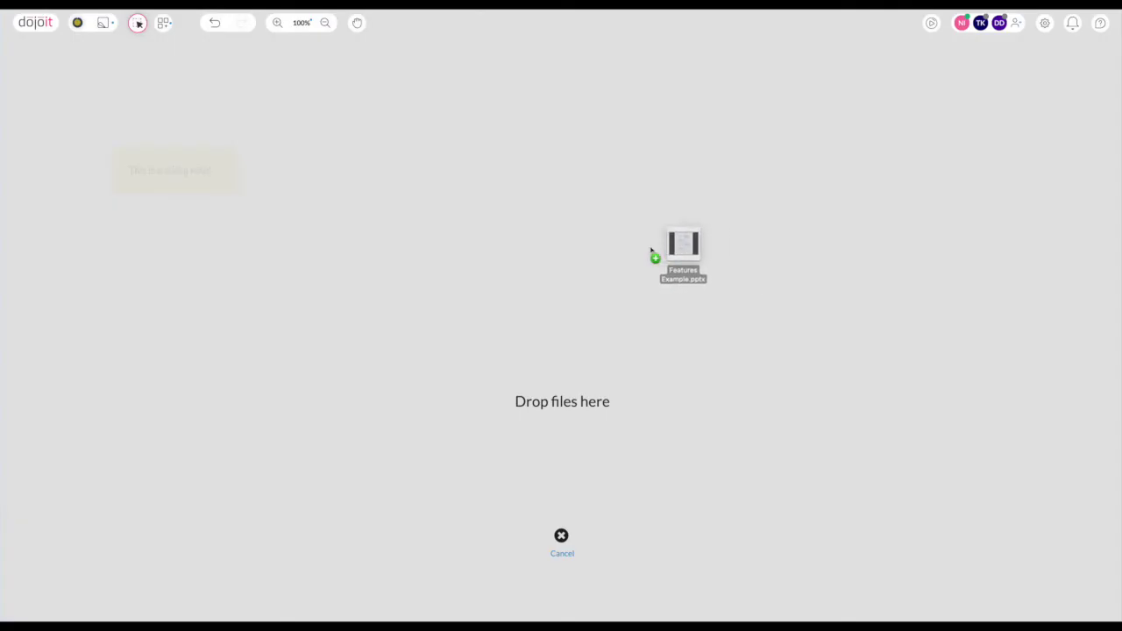
- Import Features Example.pptx beside the sticky note and render all its pages onto the board
drag(652, 251, 897, 290)
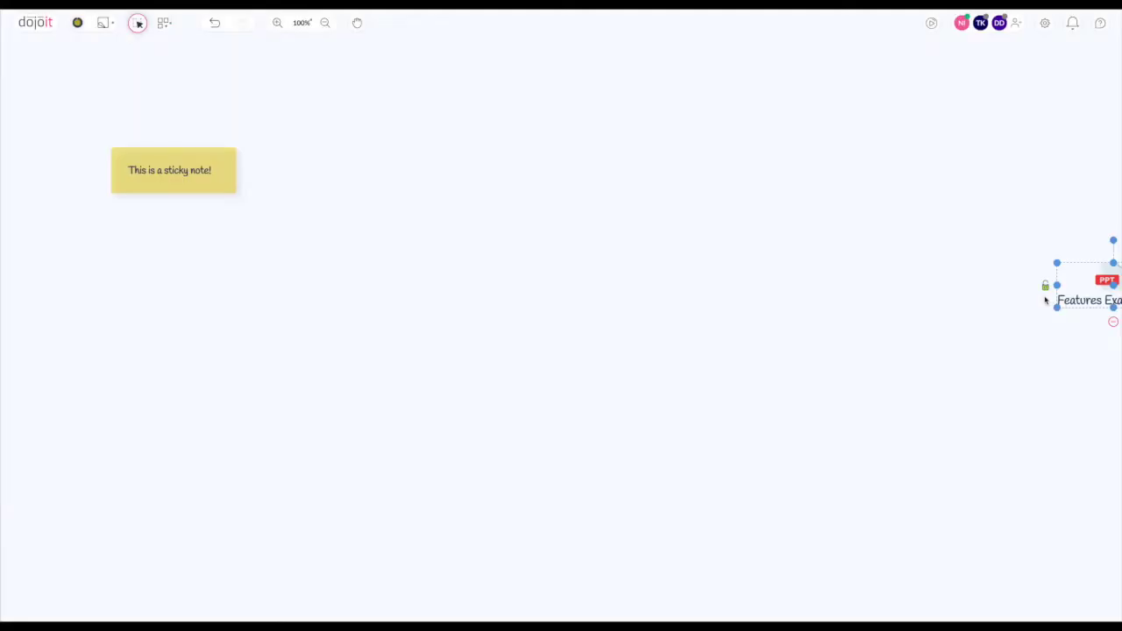
drag(1044, 283, 598, 232)
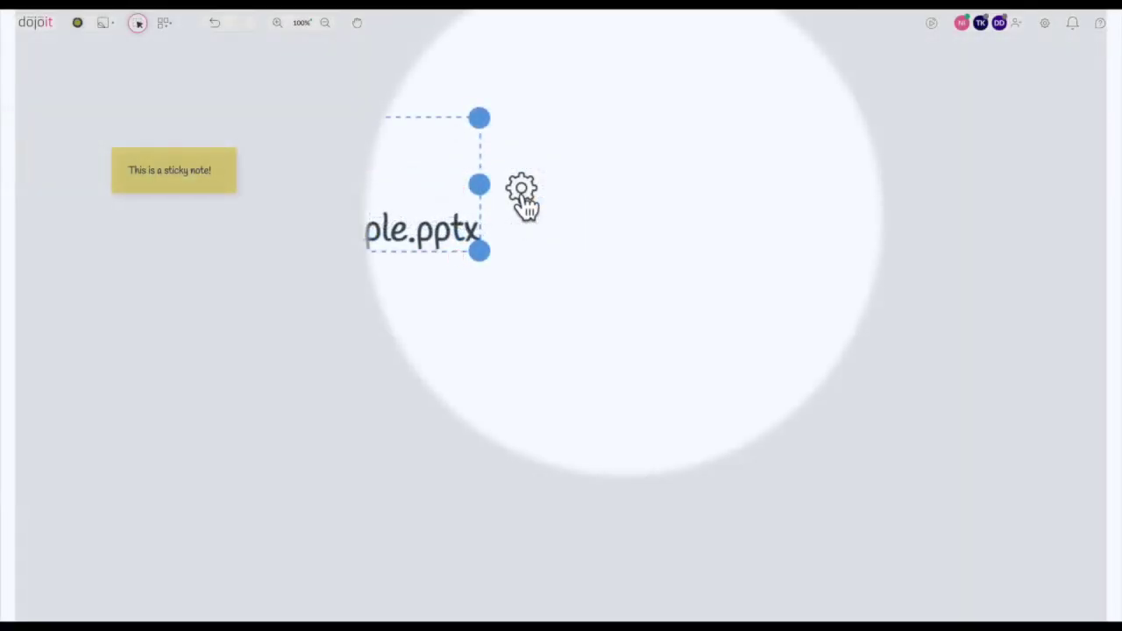
click(523, 198)
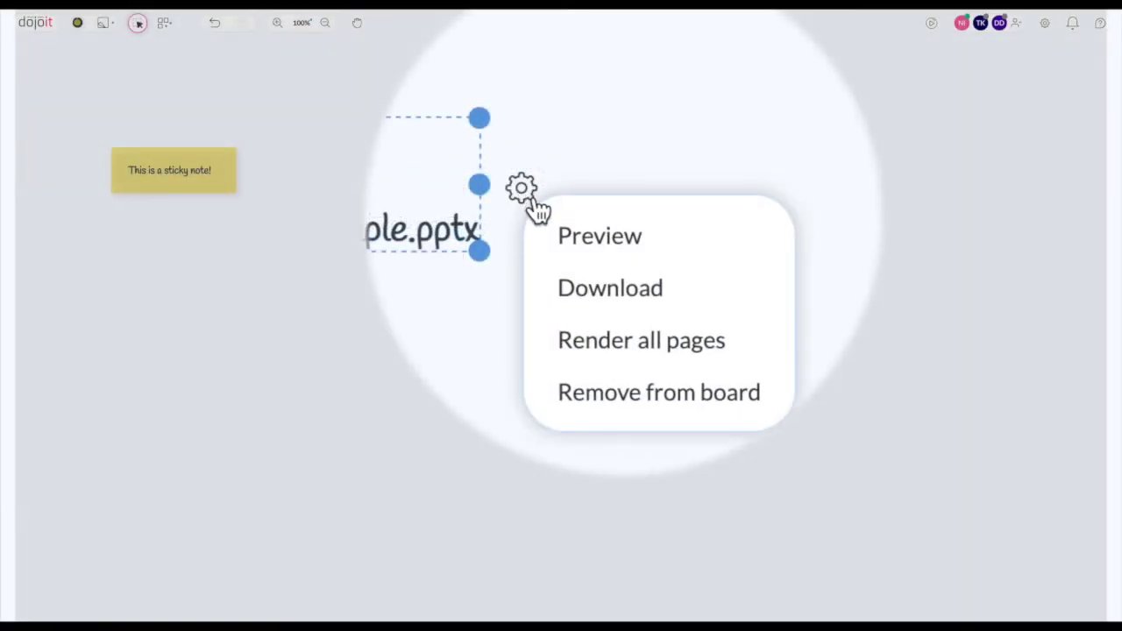
click(587, 343)
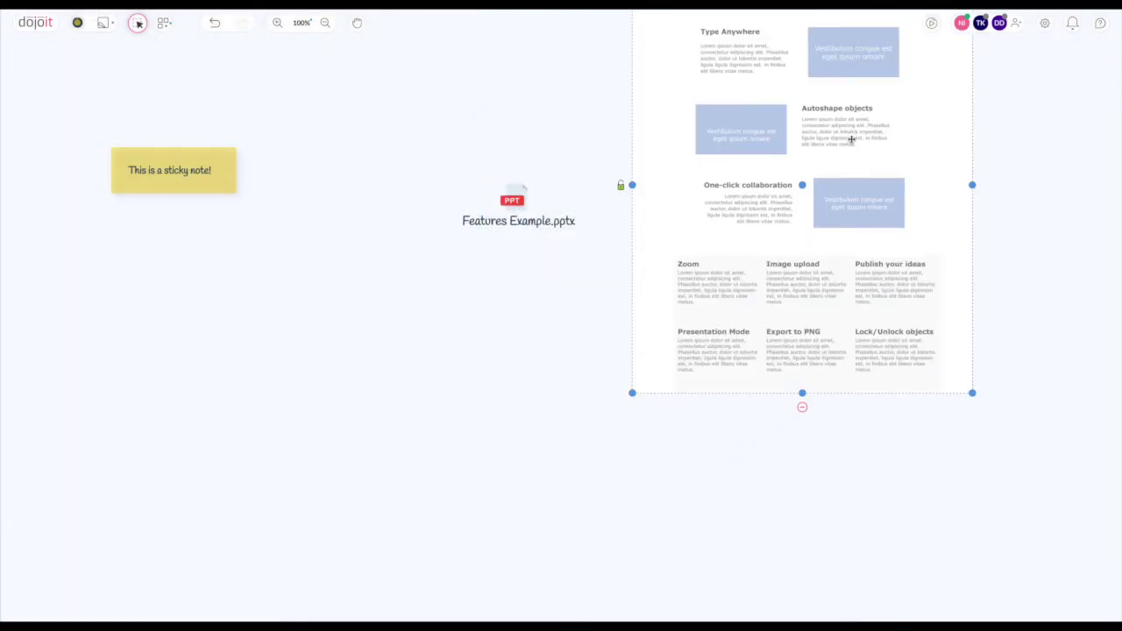
drag(851, 139, 853, 268)
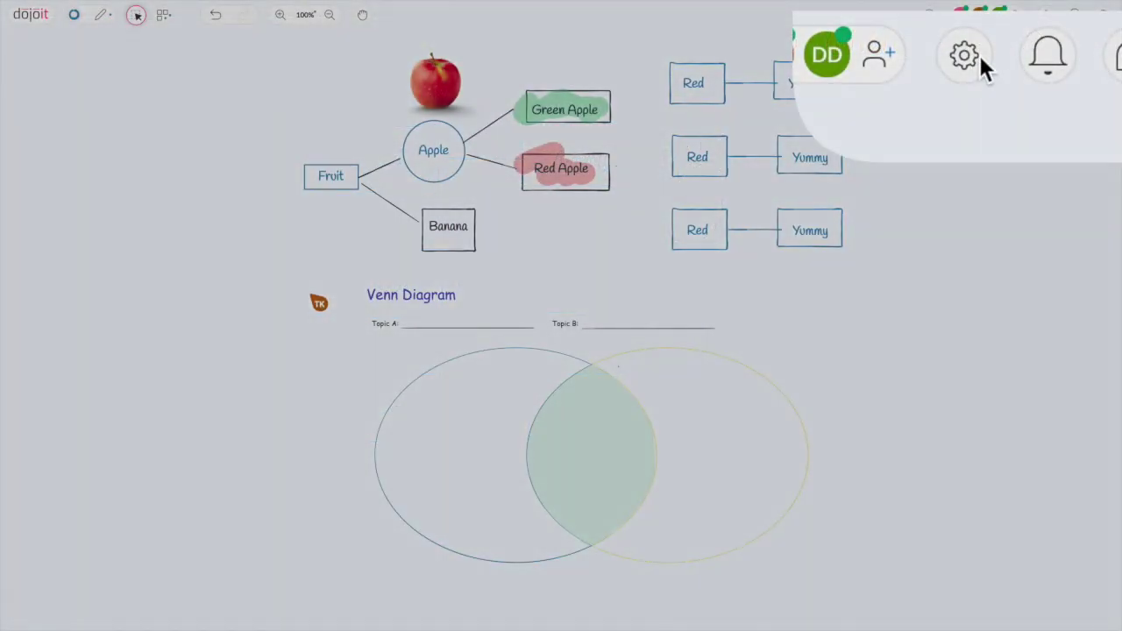
- Publish the board from Board Settings to get a public link, then close settings
click(1048, 16)
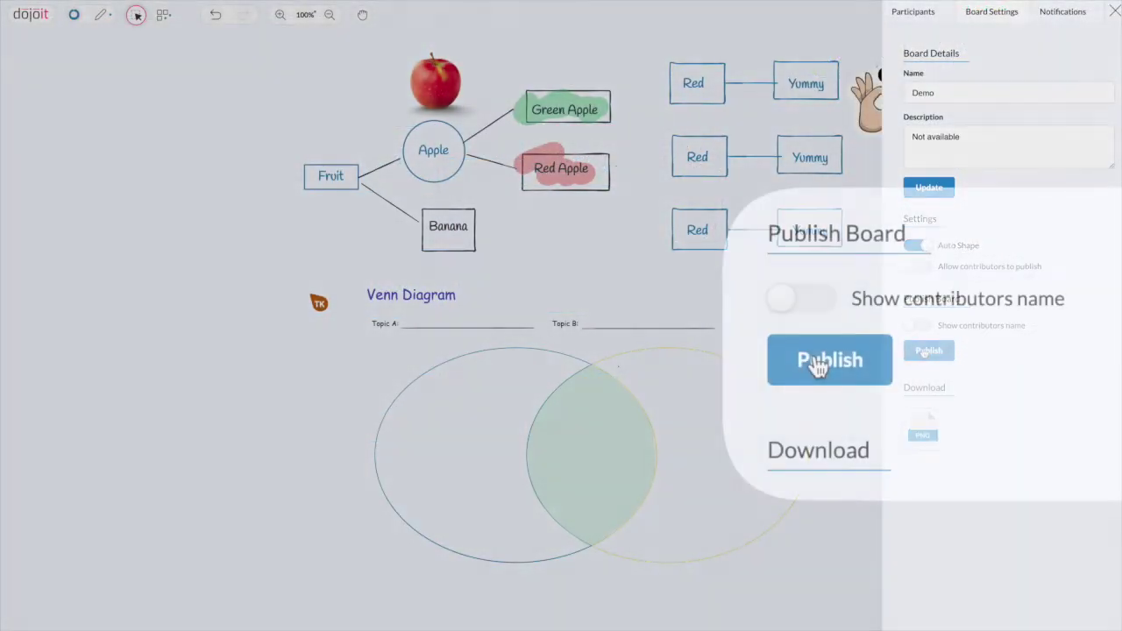
click(817, 362)
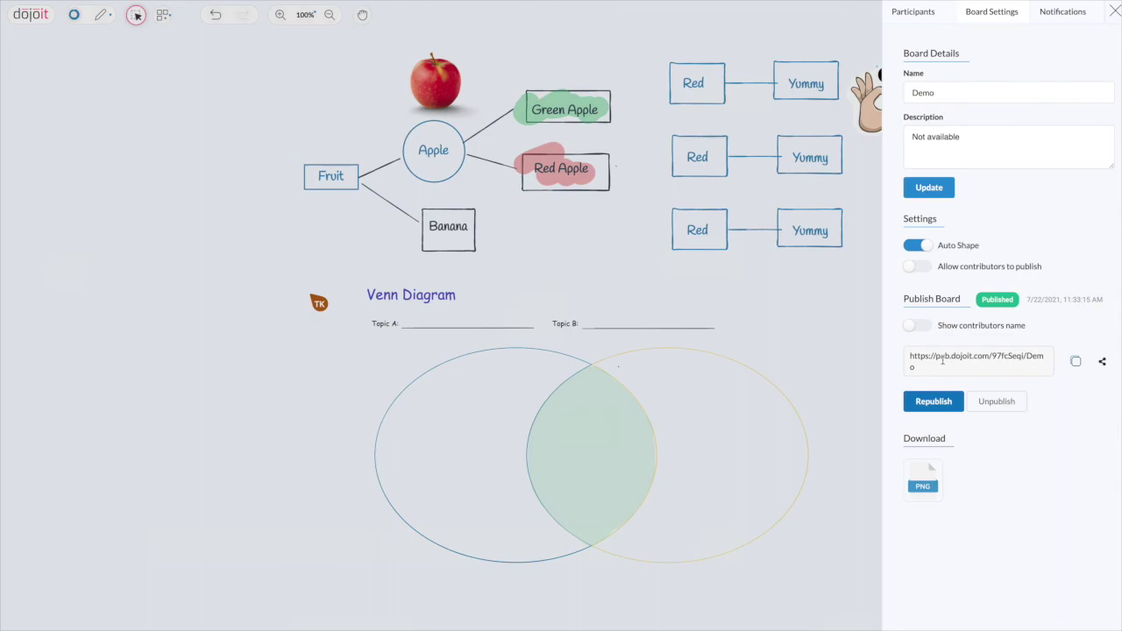
click(477, 439)
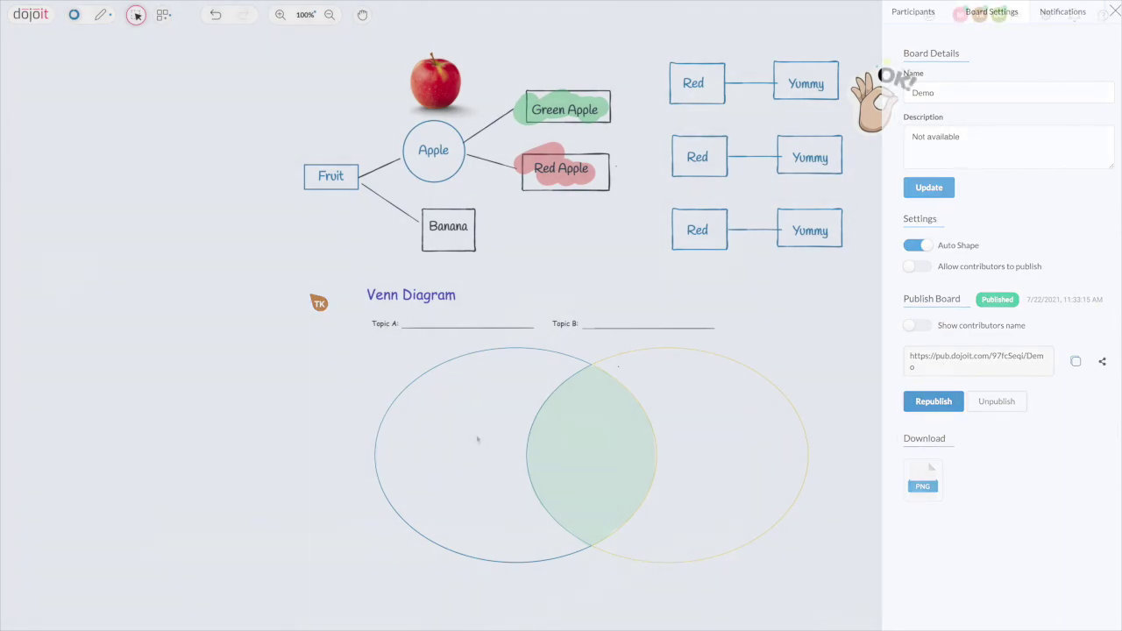